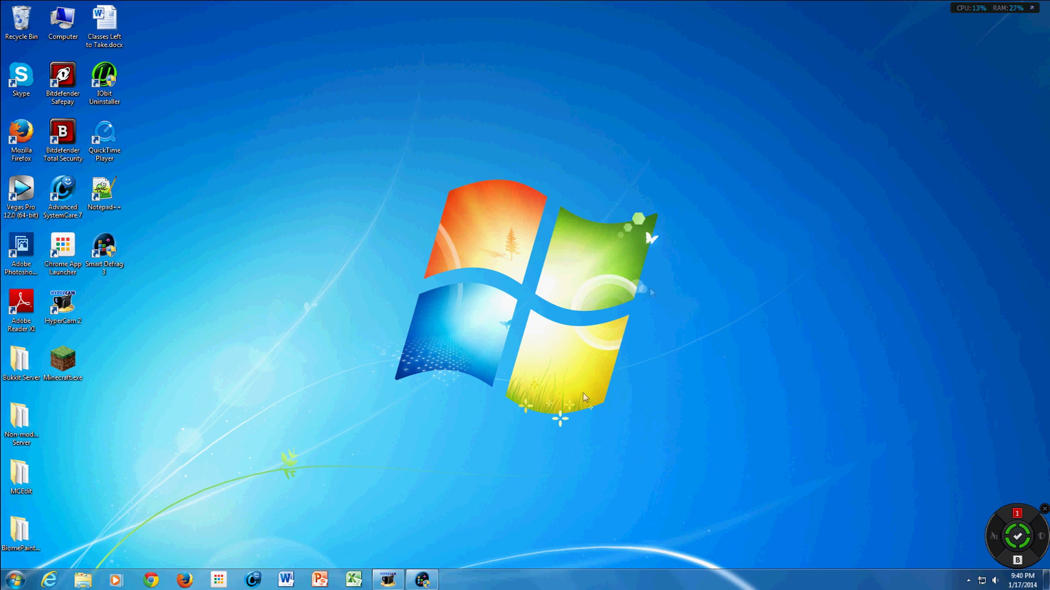
# Step: Restore the Smart Defrag 3 window from its taskbar button
pyautogui.click(422, 580)
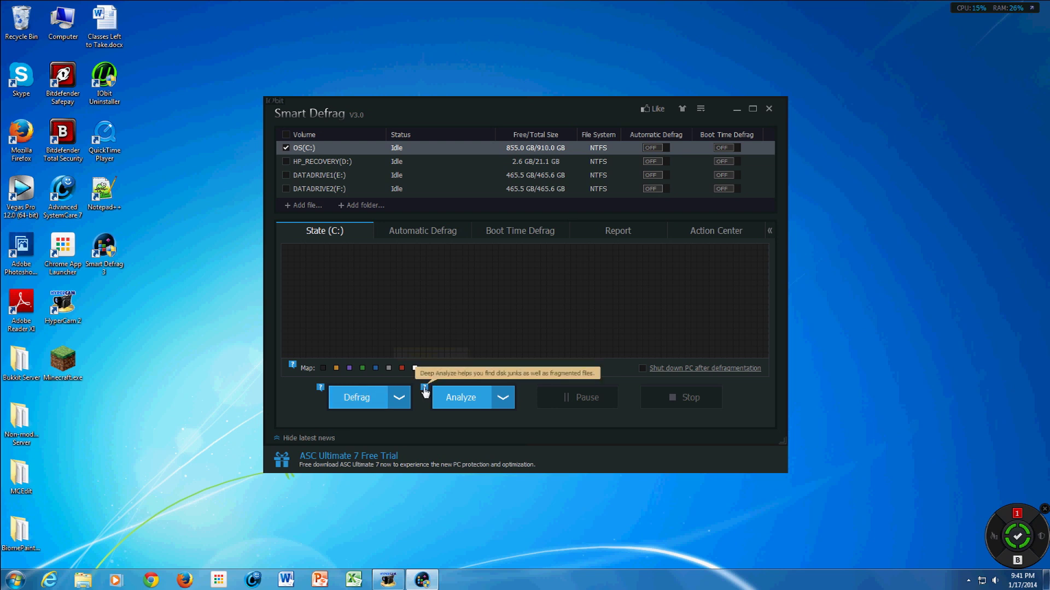
pyautogui.moveTo(320, 389)
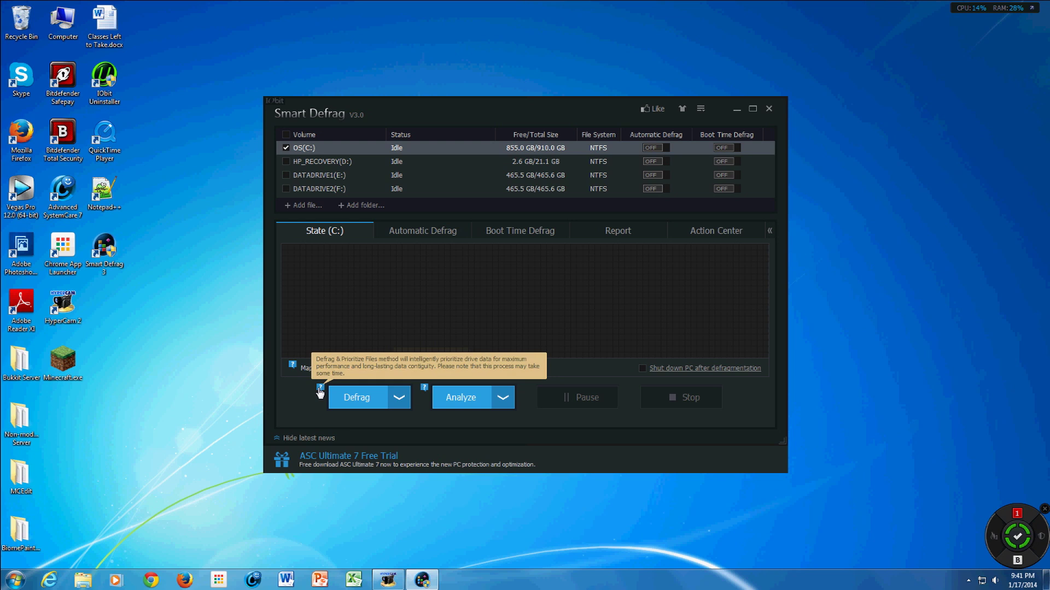
pyautogui.click(399, 399)
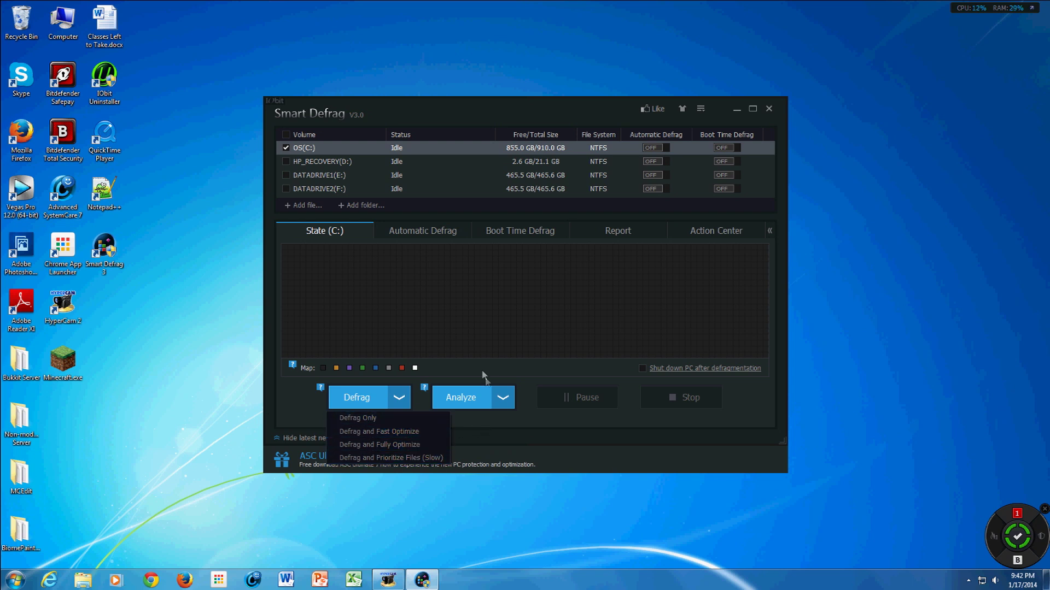
pyautogui.click(503, 426)
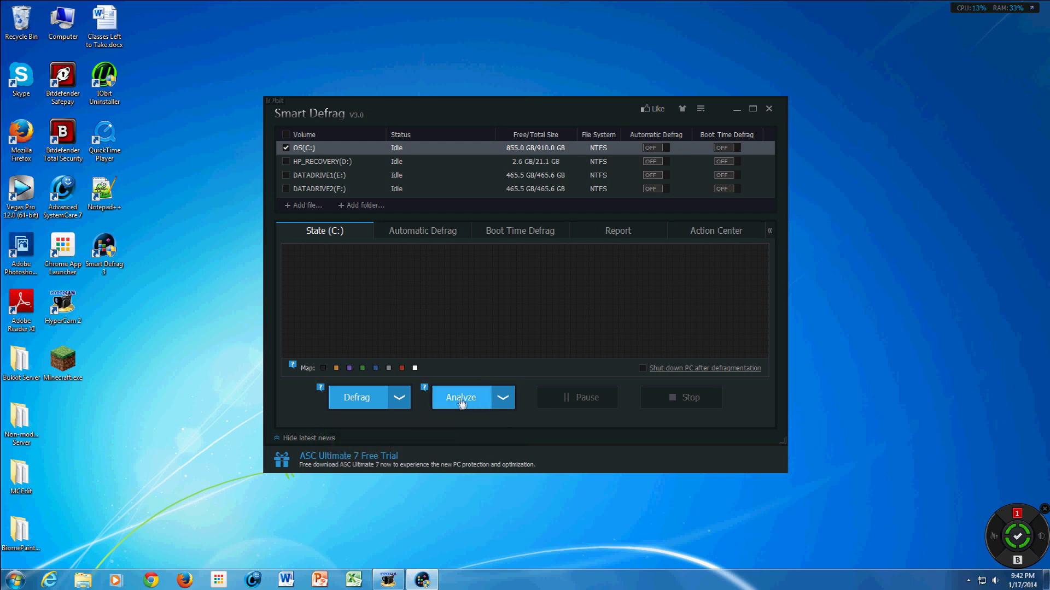
pyautogui.click(503, 398)
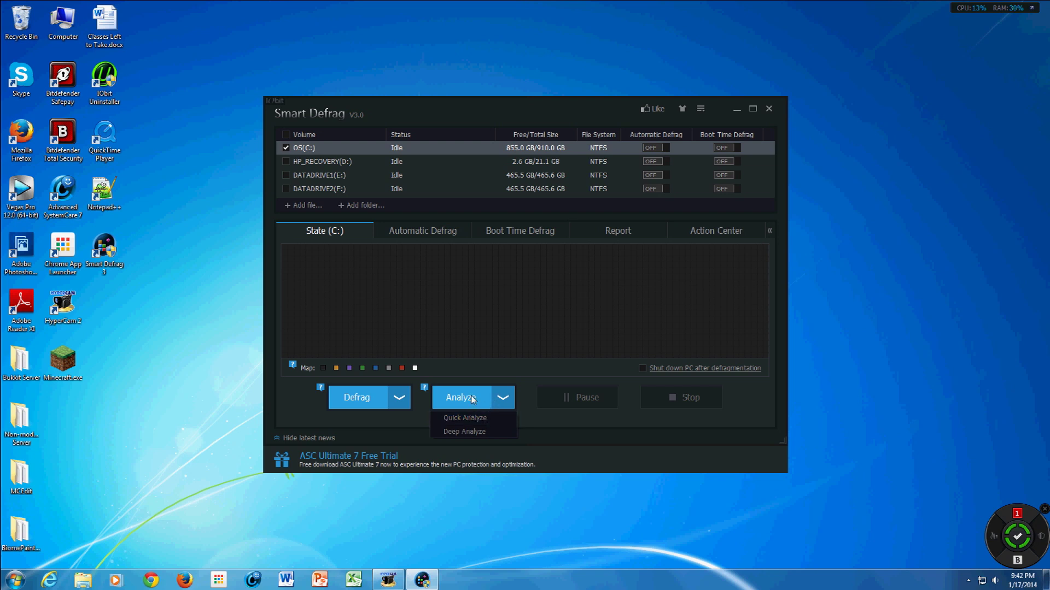
pyautogui.click(543, 424)
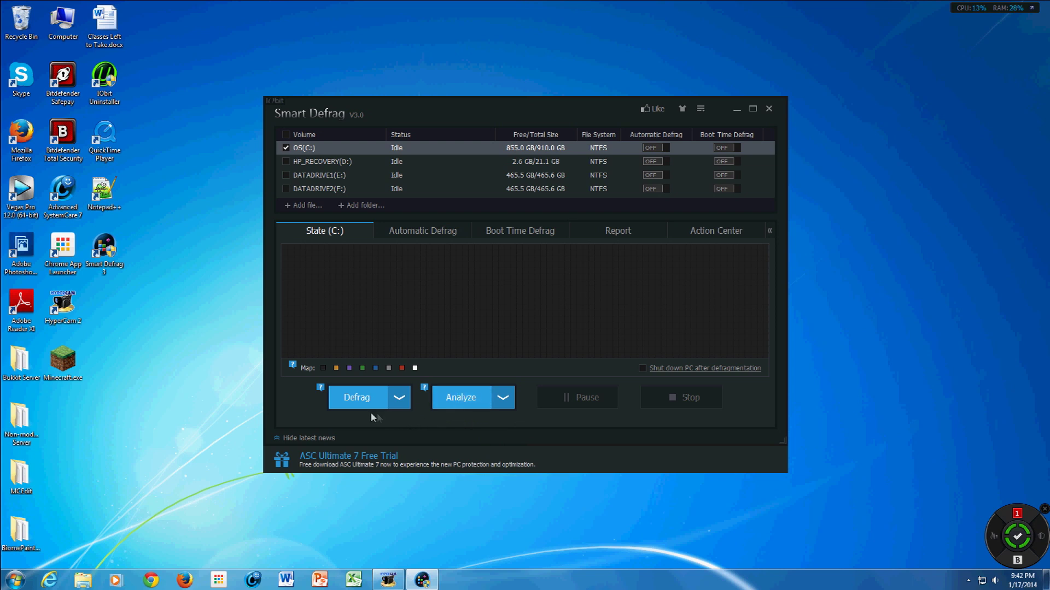
pyautogui.click(399, 398)
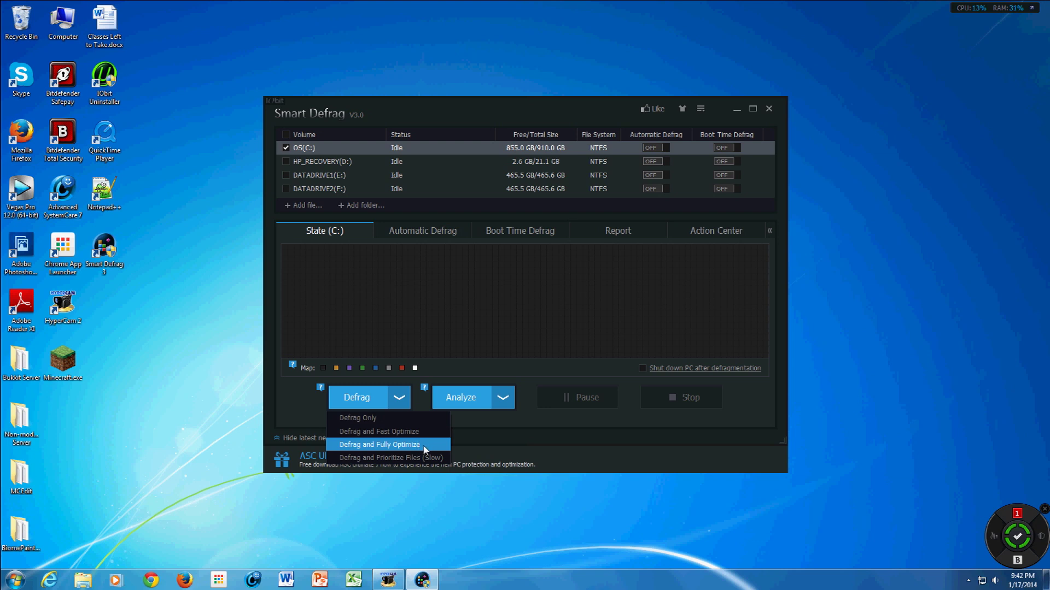
pyautogui.click(483, 437)
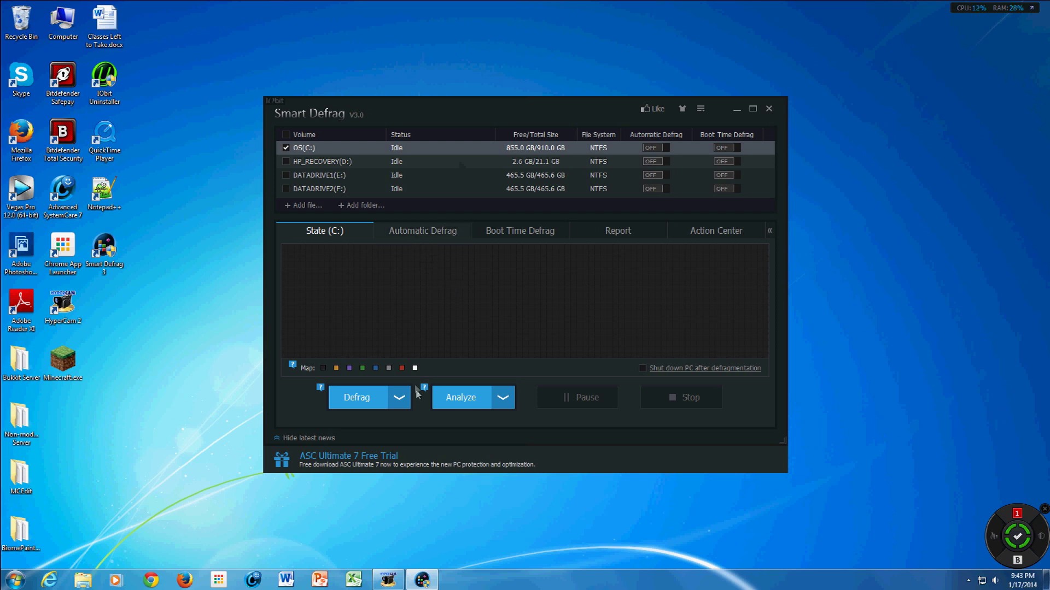
pyautogui.click(404, 404)
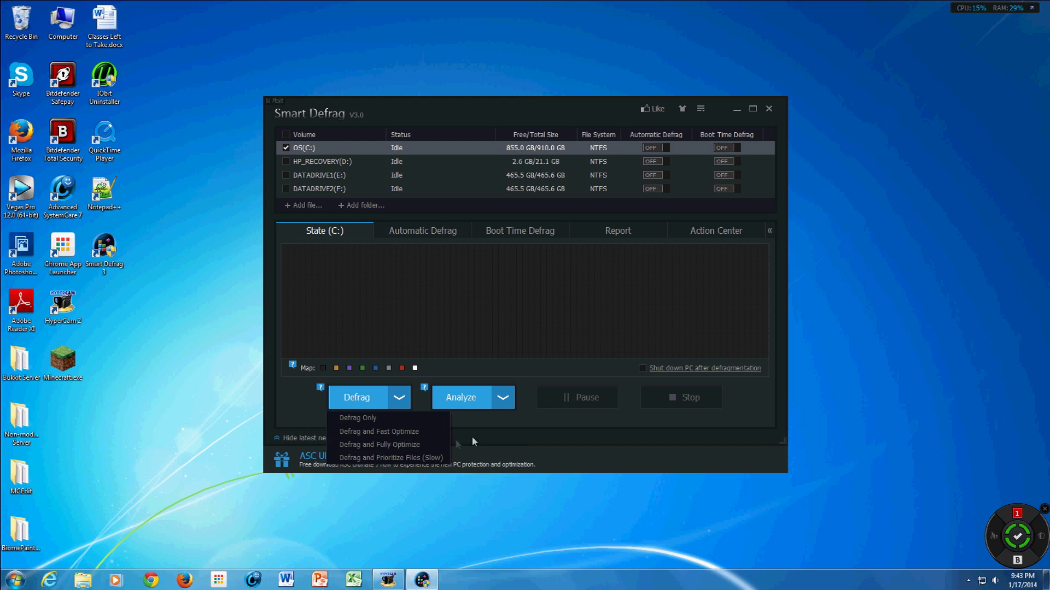
pyautogui.click(484, 429)
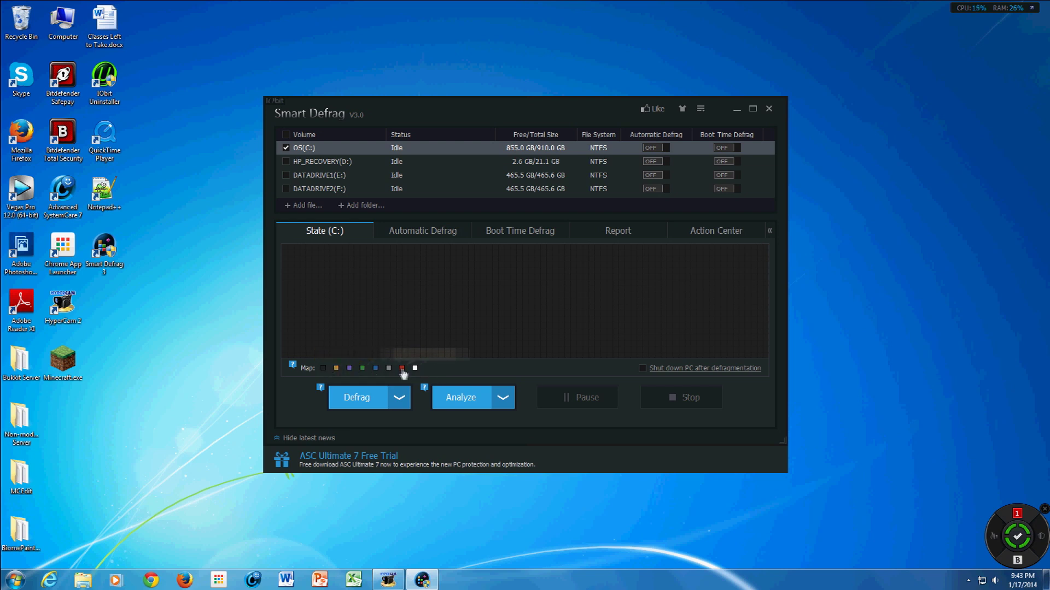
pyautogui.click(421, 233)
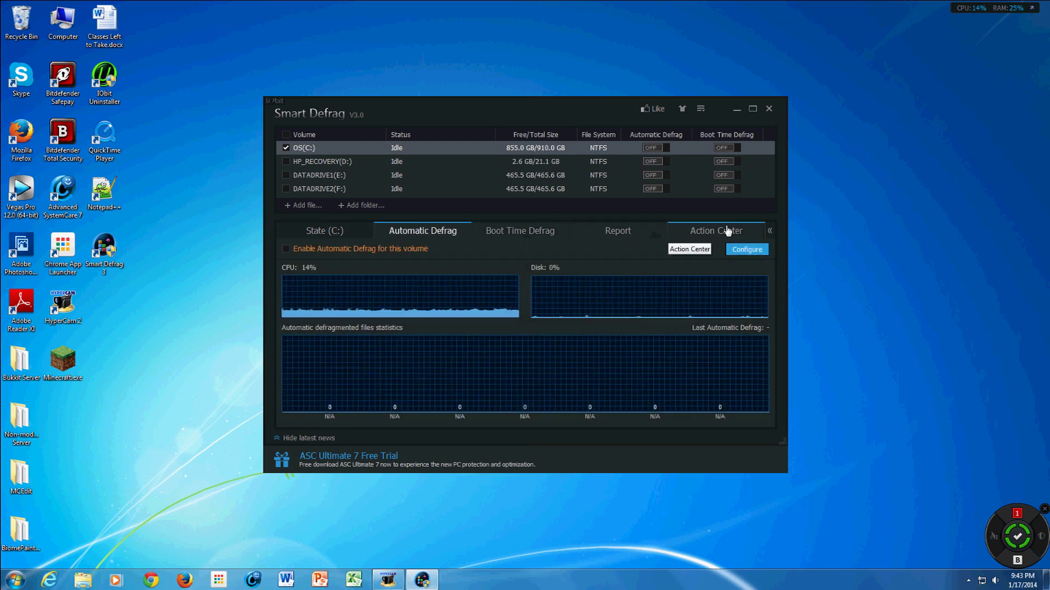
# Step: Revisit the State (C:) map and Automatic Defrag, then show Boot Time Defrag settings and history
pyautogui.click(347, 232)
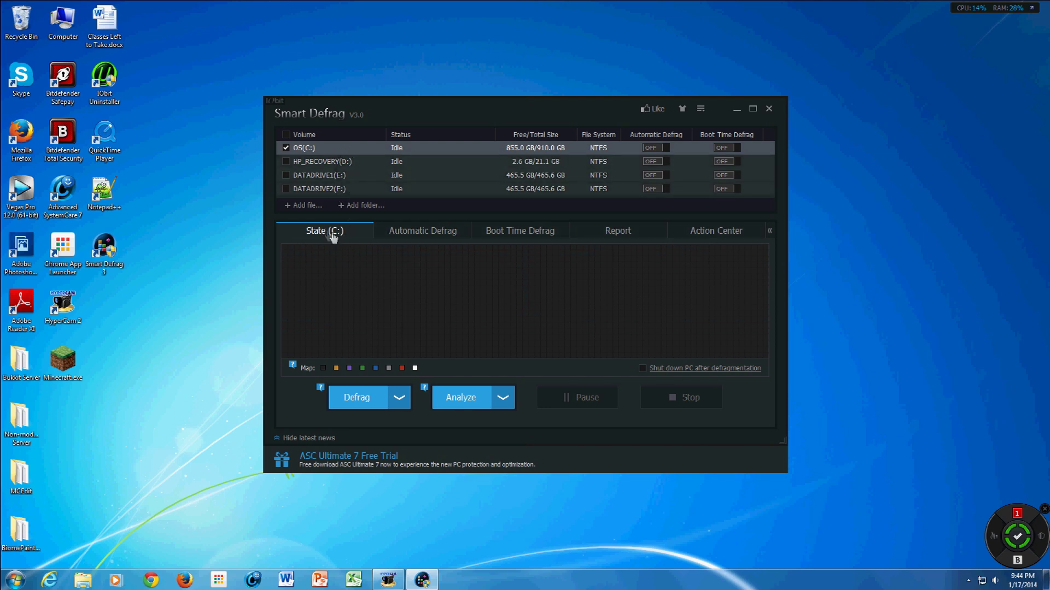
pyautogui.click(421, 232)
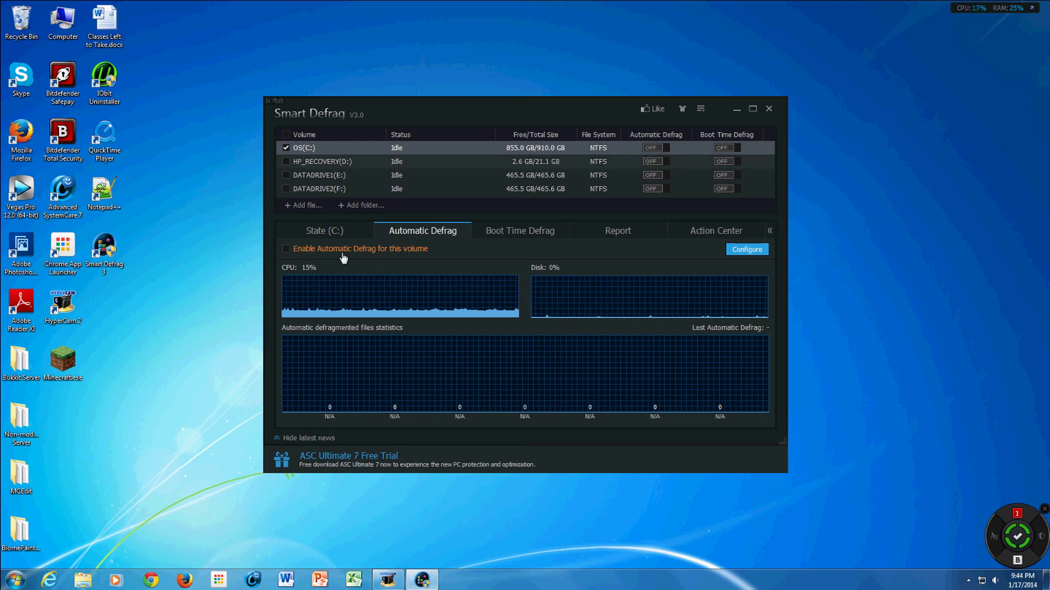
pyautogui.click(511, 231)
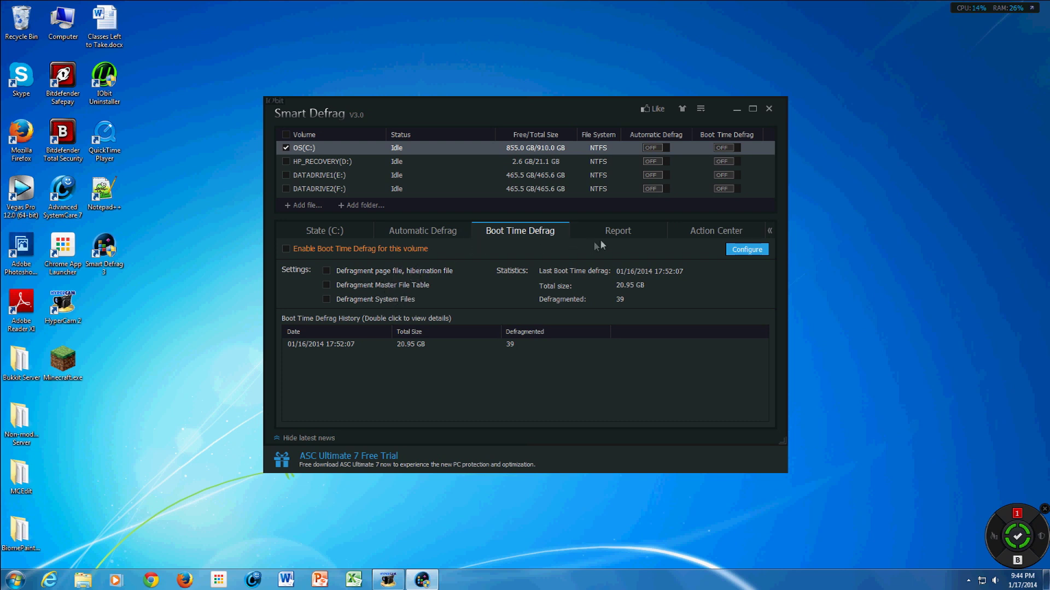
# Step: Show the C: Report page, briefly checking the State (C:) defrag methods without choosing one
pyautogui.click(614, 235)
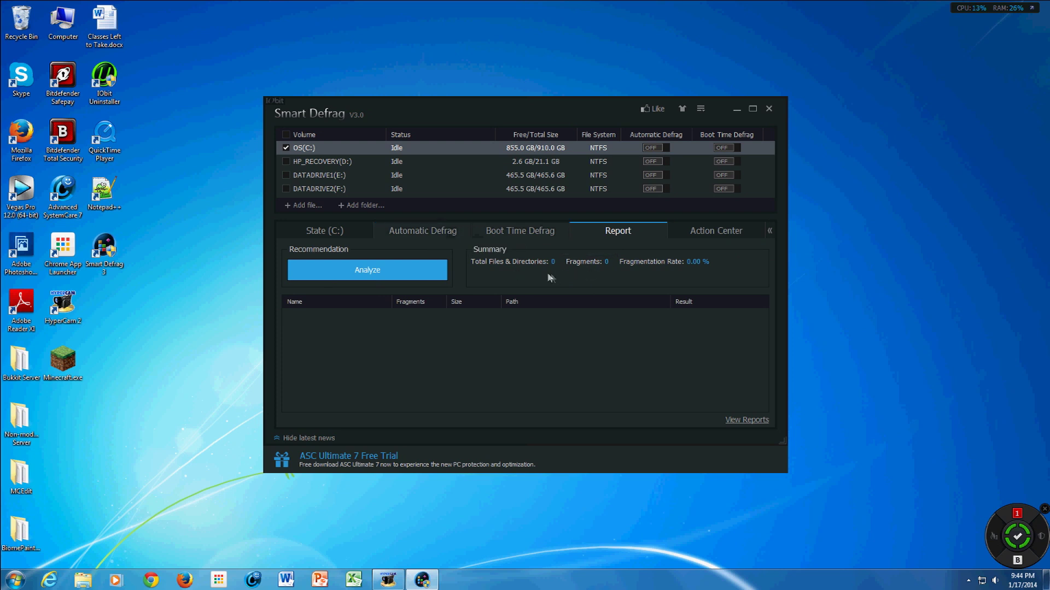
pyautogui.click(357, 233)
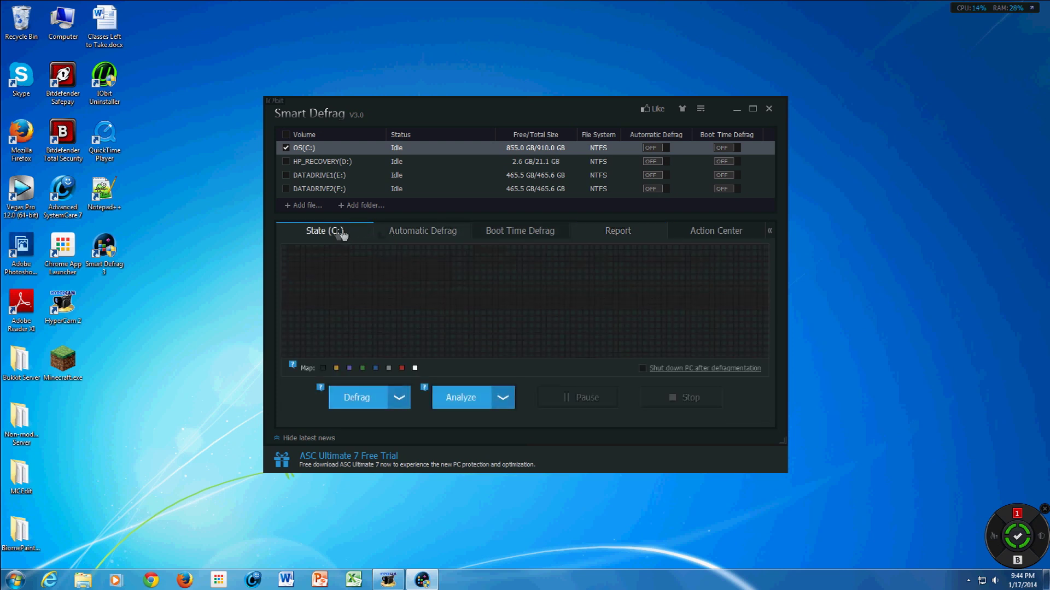
pyautogui.click(400, 398)
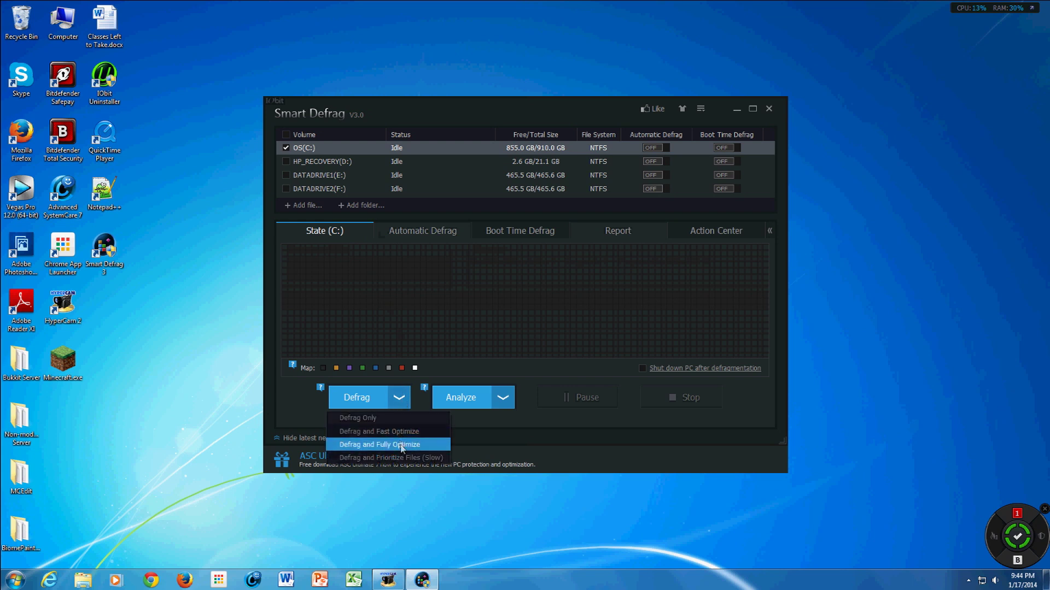
pyautogui.click(487, 424)
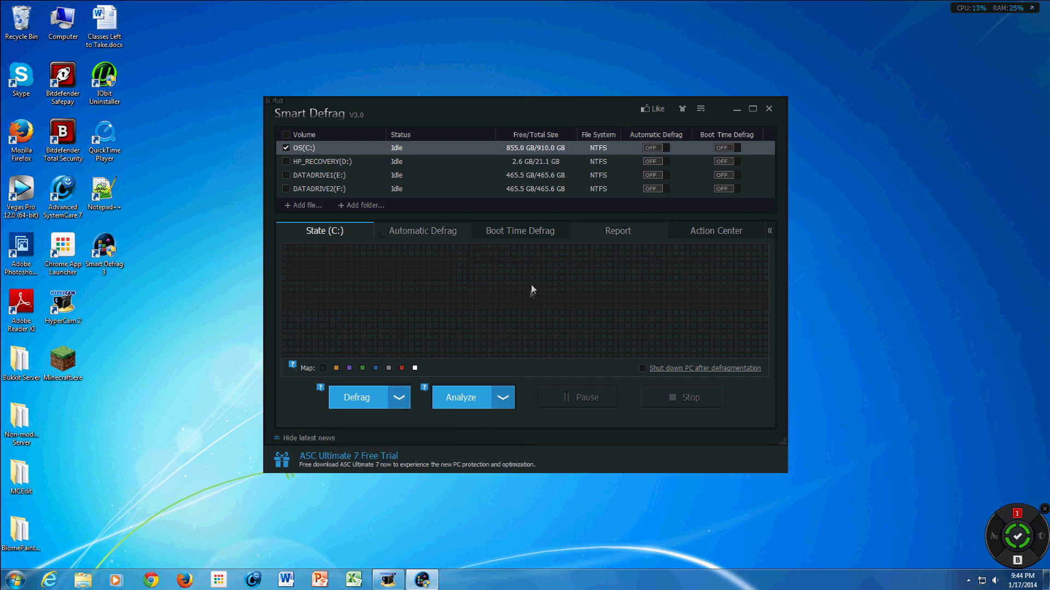
pyautogui.click(618, 235)
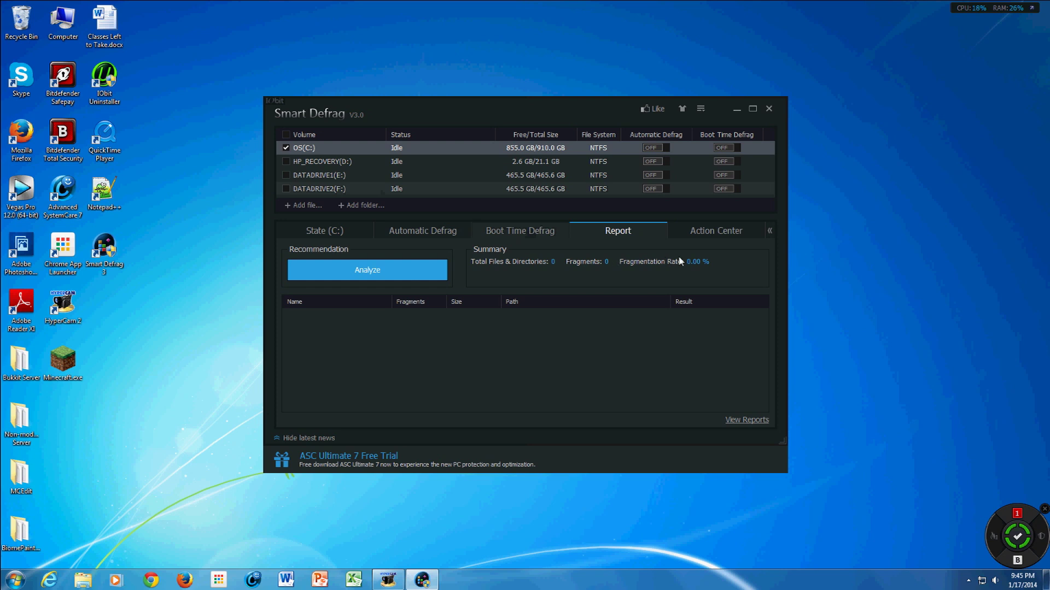
# Step: Show the Action Center's Security and Performance lists, with Malware Fighter 2 and Driver Booster
pyautogui.click(716, 232)
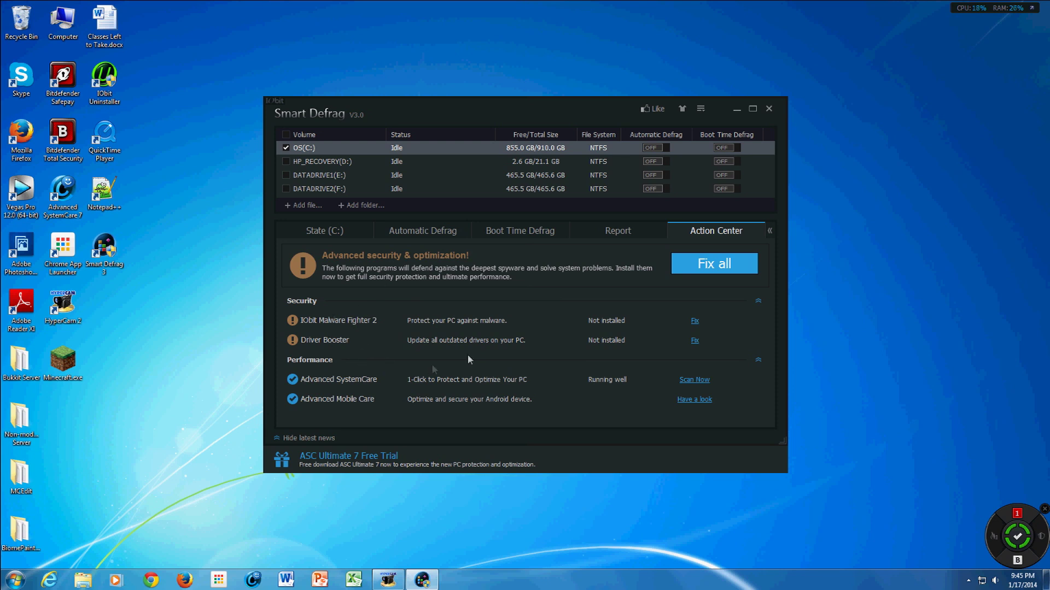
pyautogui.click(634, 234)
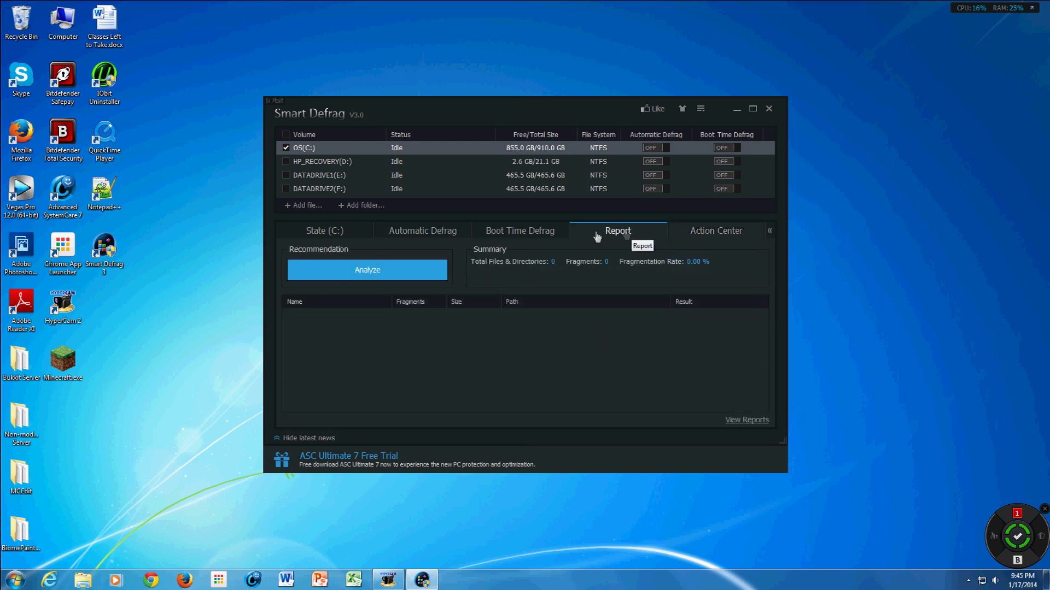
pyautogui.click(768, 231)
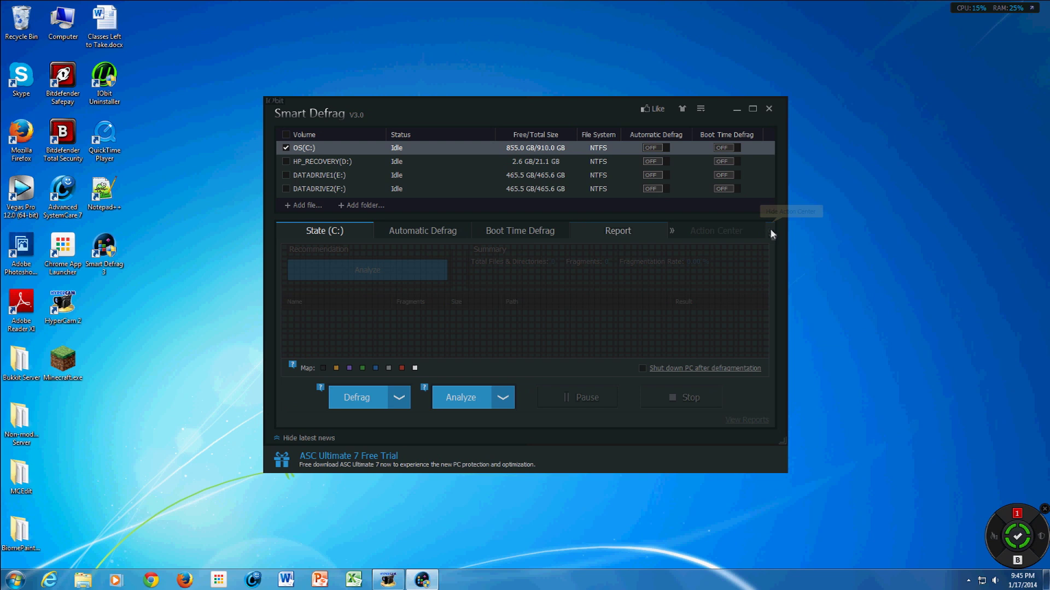
pyautogui.click(672, 233)
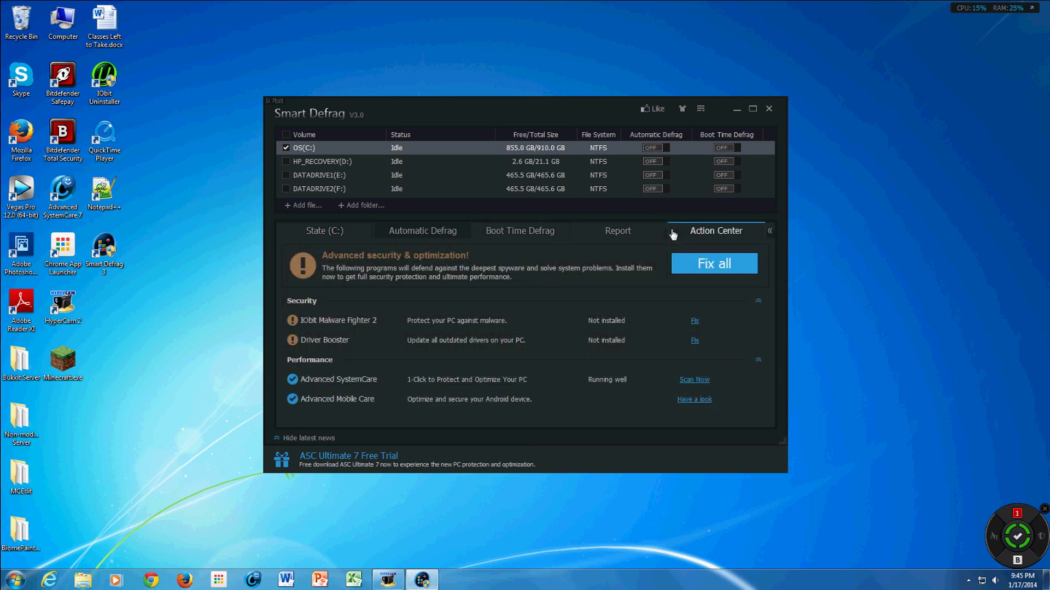
# Step: Collapse the Action Center to the State (C:) page and dismiss the slow-performance notice
pyautogui.click(771, 231)
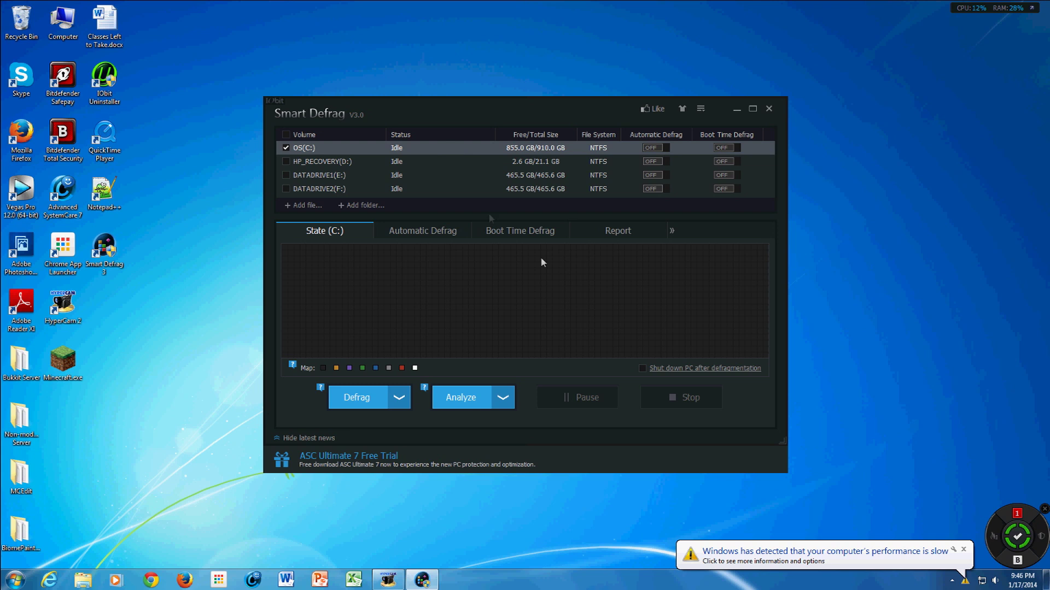
pyautogui.click(963, 550)
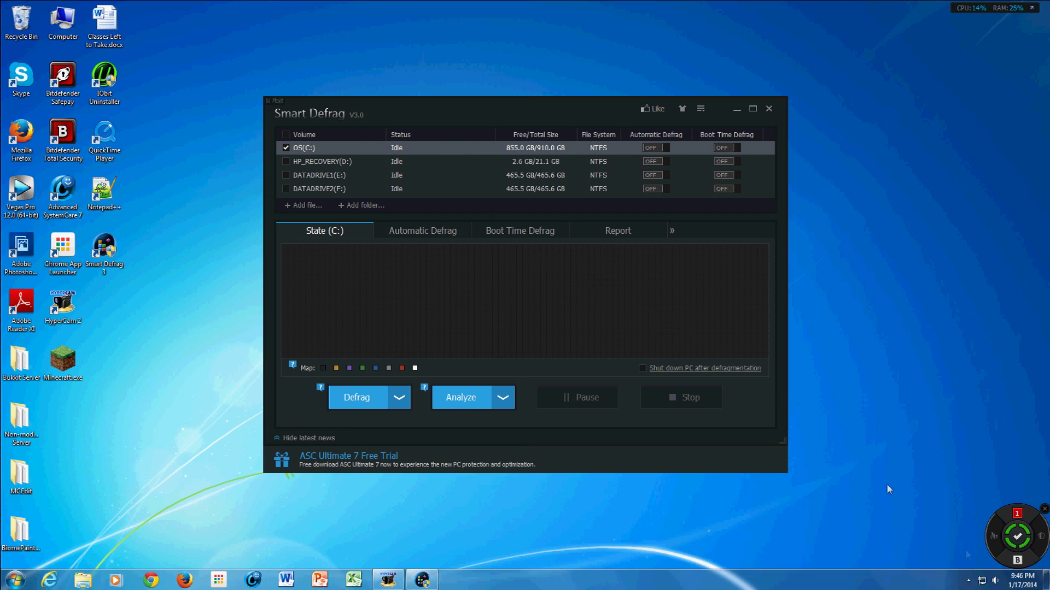